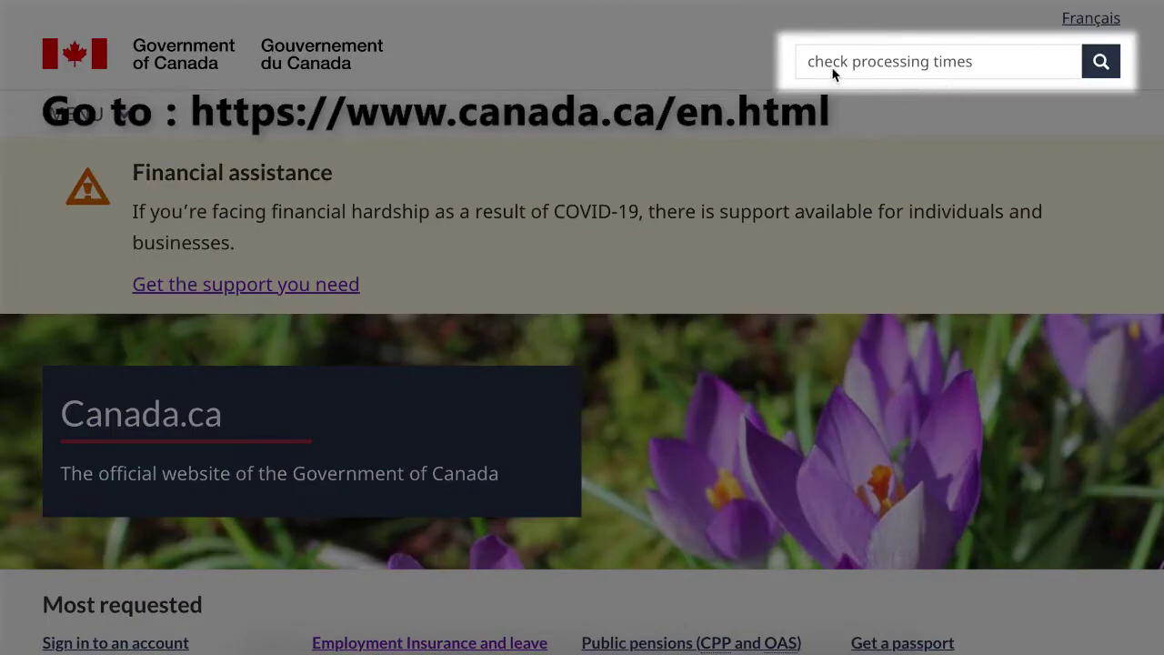
Step: Search Canada.ca for 'check processing times'
click(1106, 65)
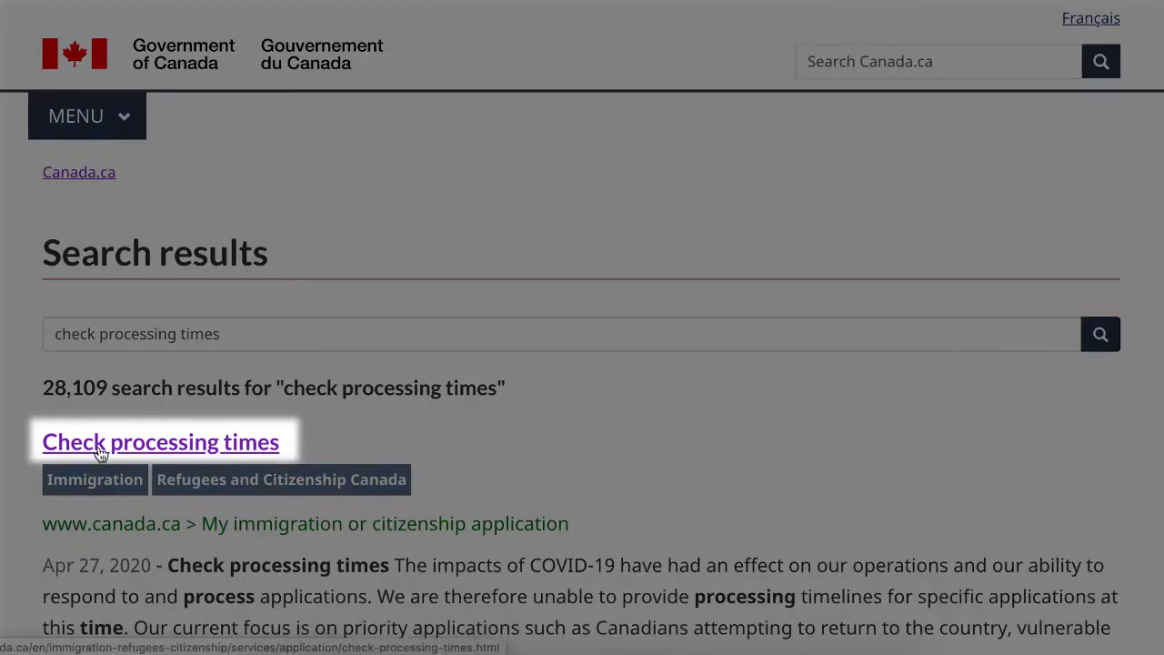
Step: Get the processing time for Permanent resident cards, answering Yes to renewing or replacing the card
click(101, 454)
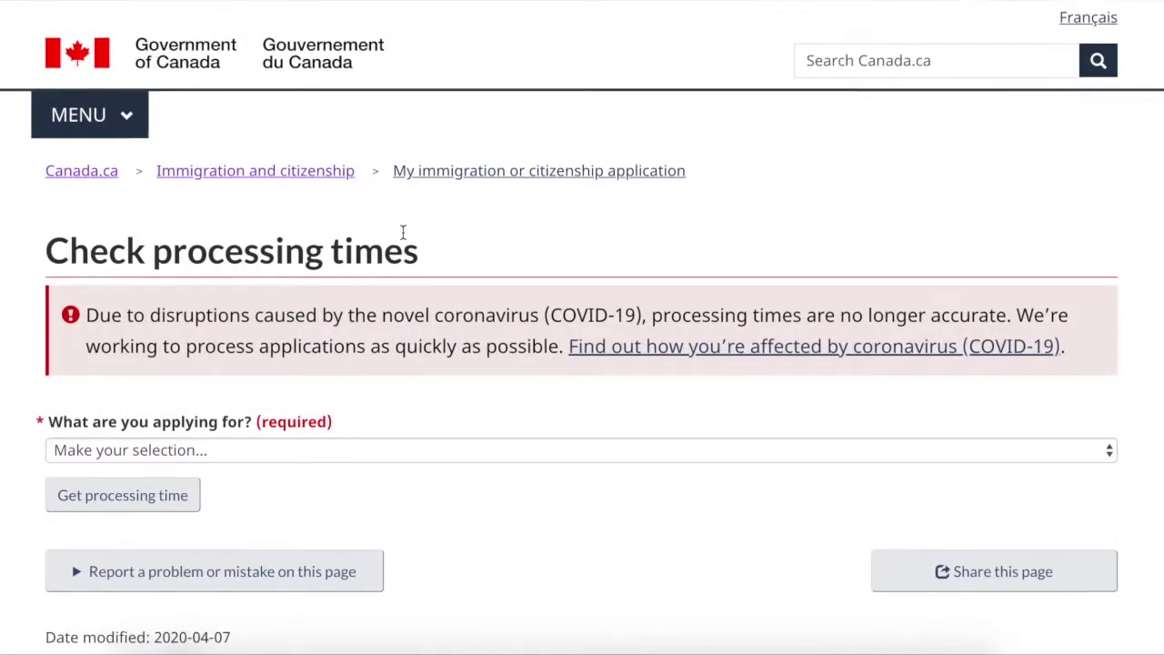
scroll(402, 233, down, 1)
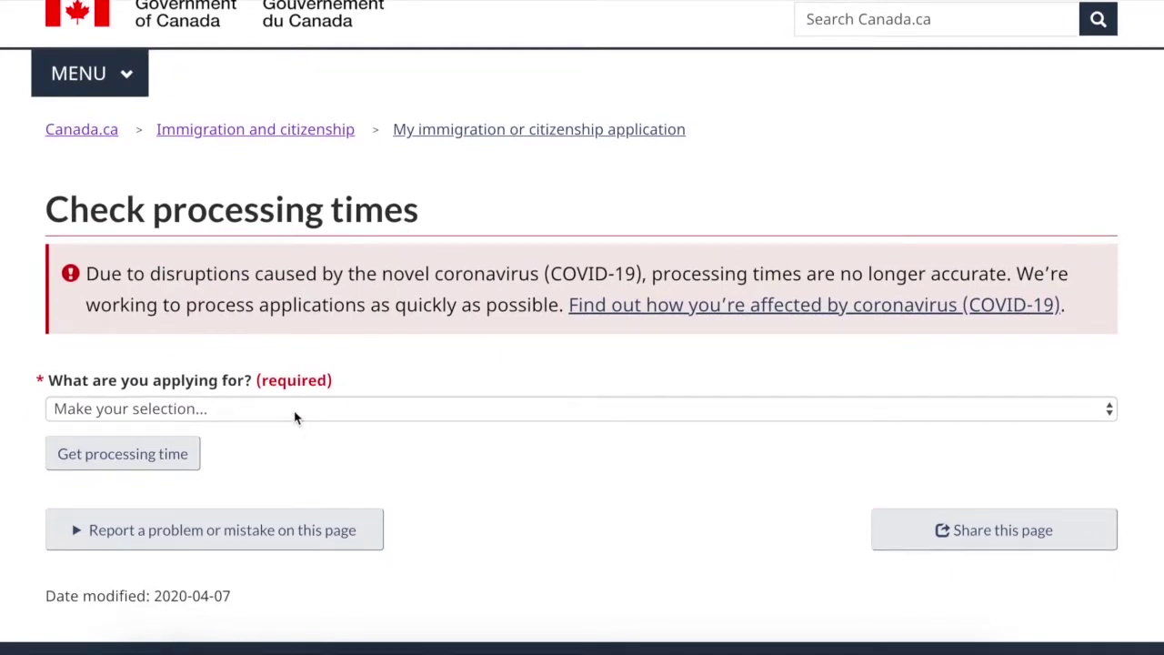
click(293, 414)
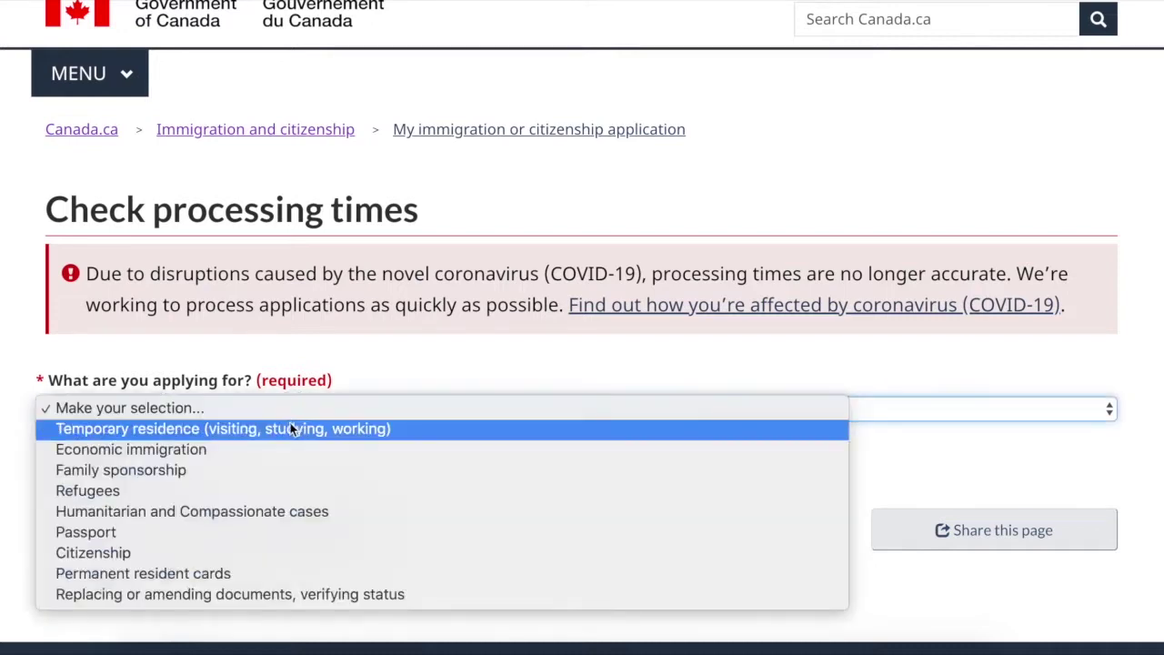
click(261, 573)
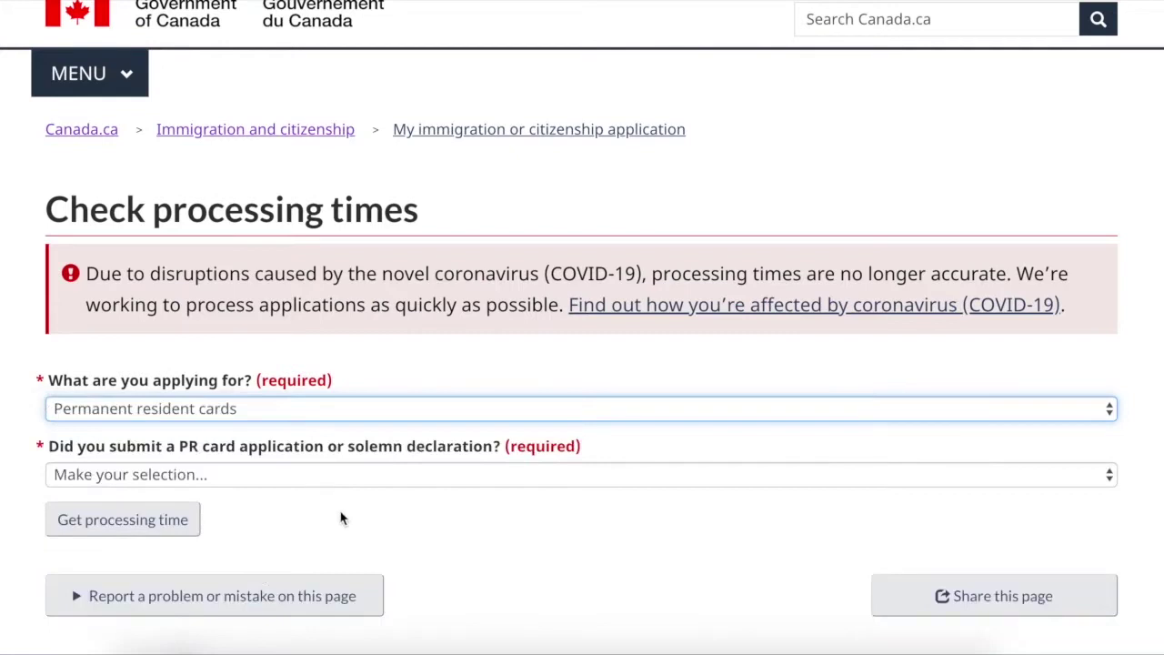
click(347, 482)
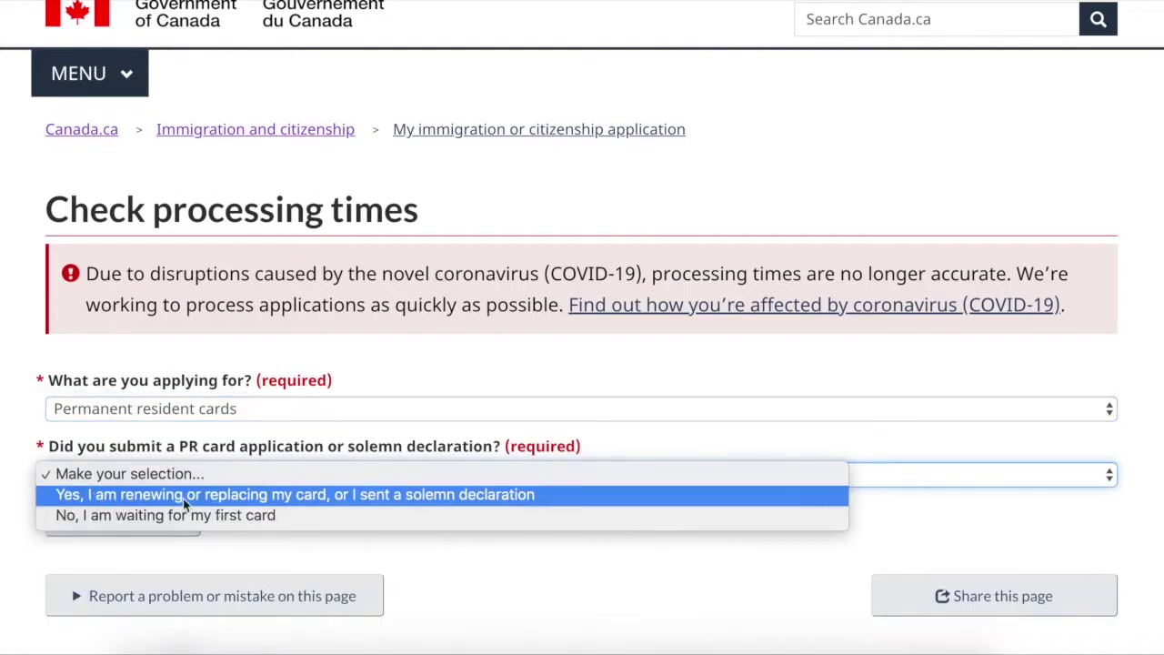
click(245, 499)
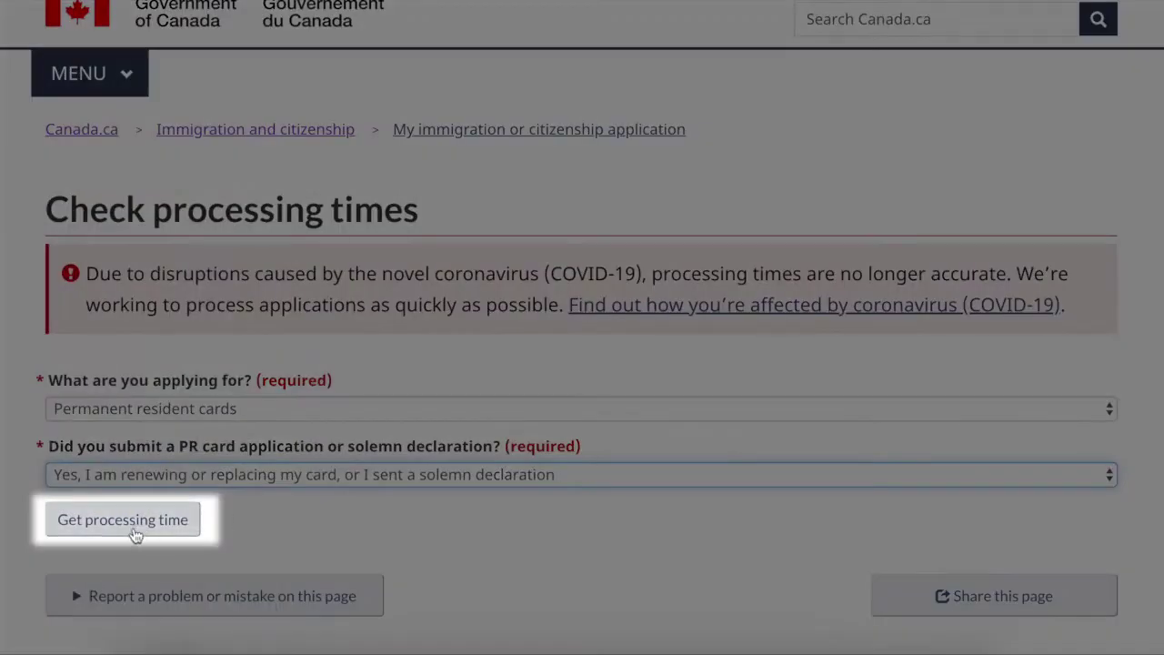
click(133, 532)
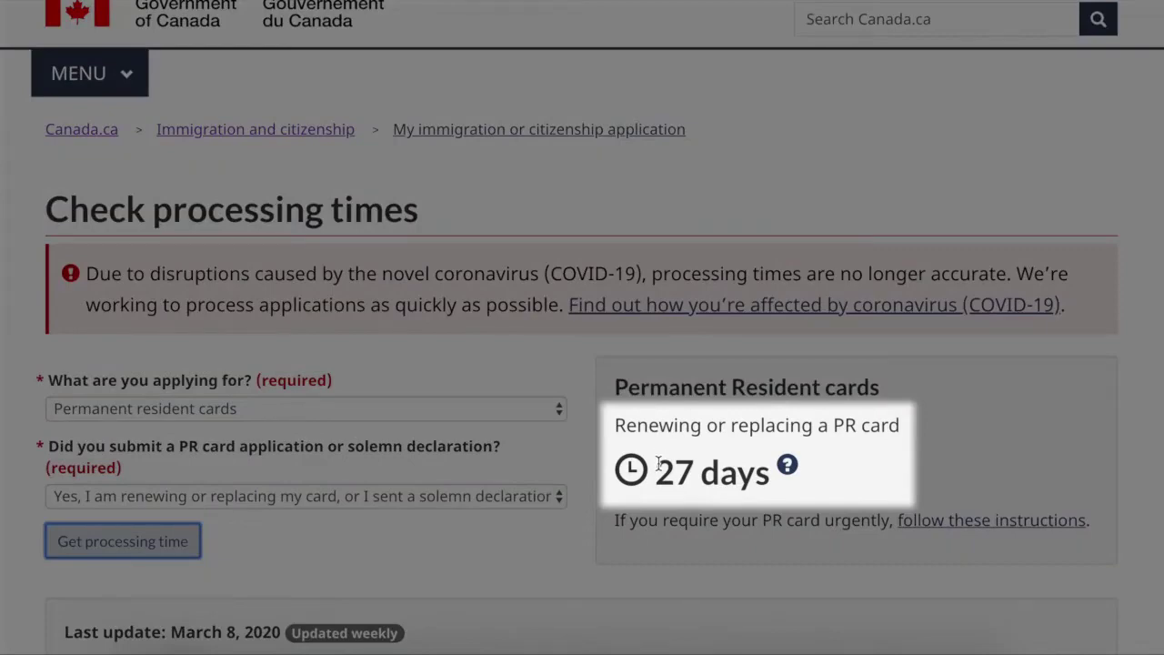
Step: Review the 27-day PR card result and its delay guidance, then follow the Web form link
scroll(659, 464, down, 3)
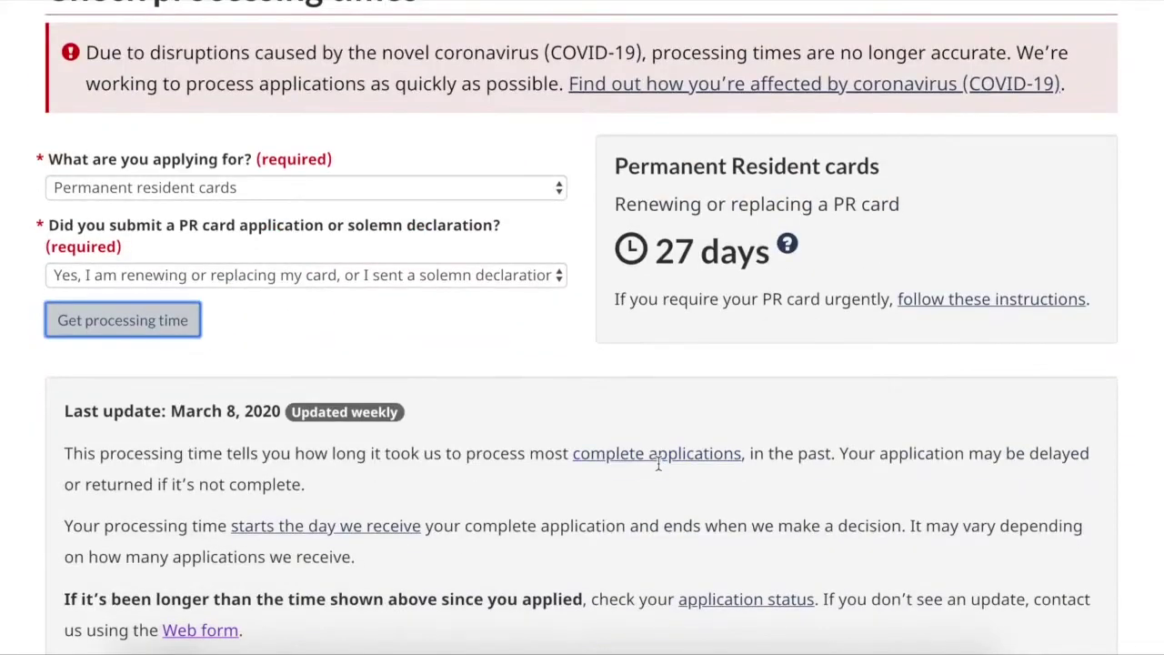
scroll(658, 463, down, 1)
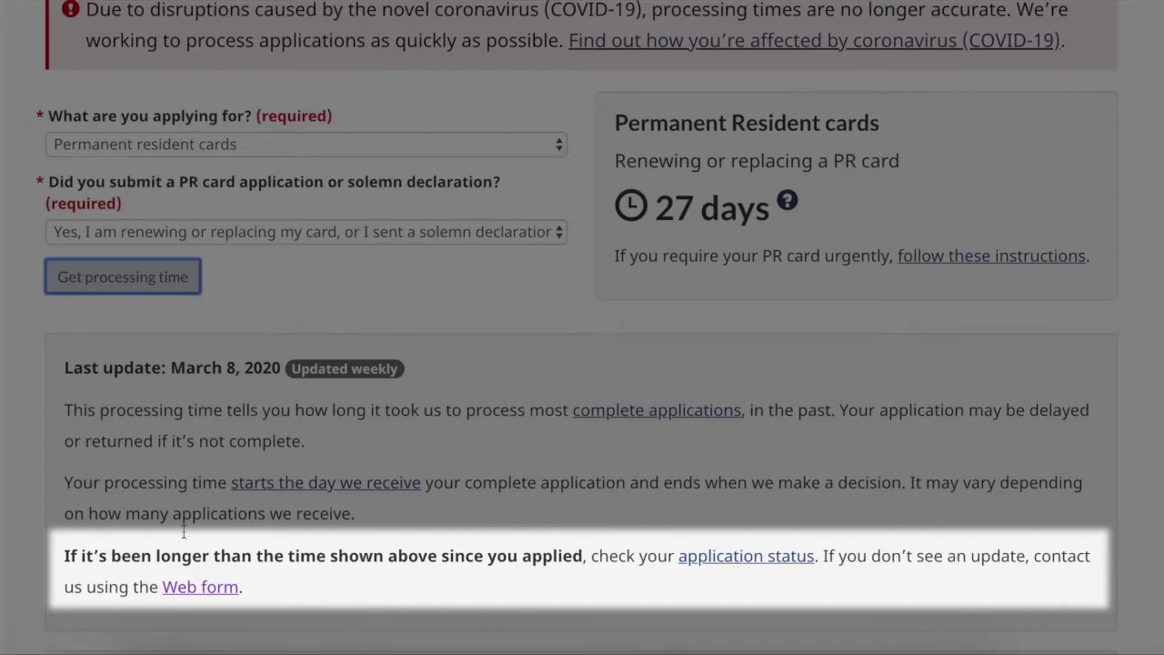
click(187, 591)
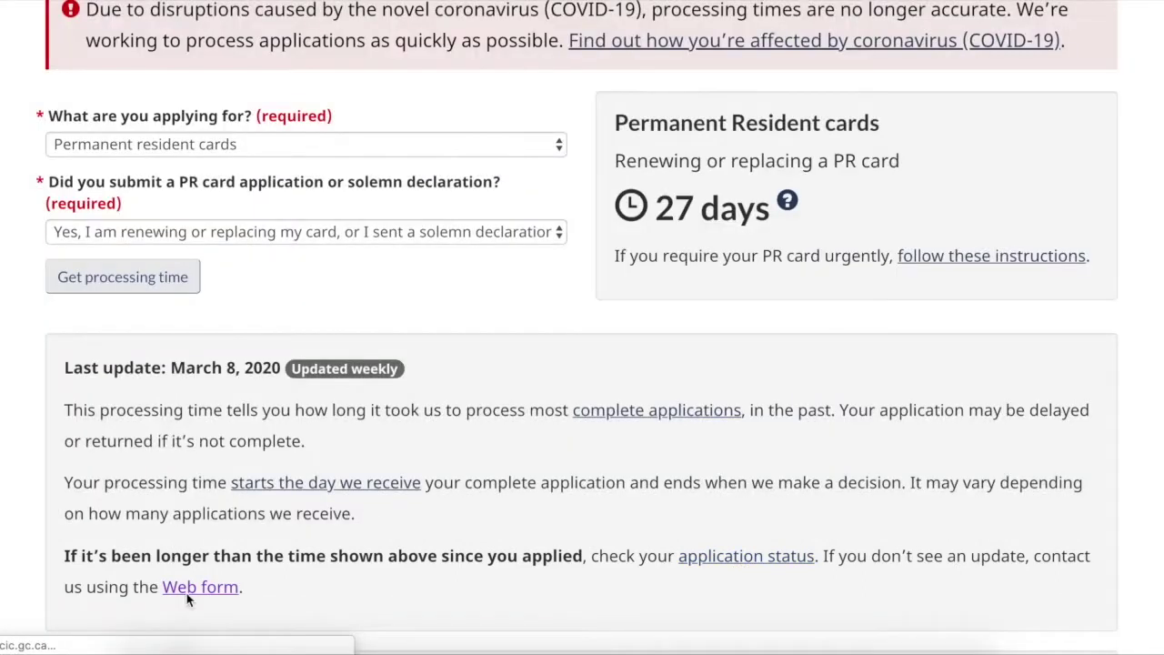
Step: On the IRCC contact page, choose to ask about an application via Tell us more
scroll(341, 556, down, 1)
scroll(342, 557, down, 2)
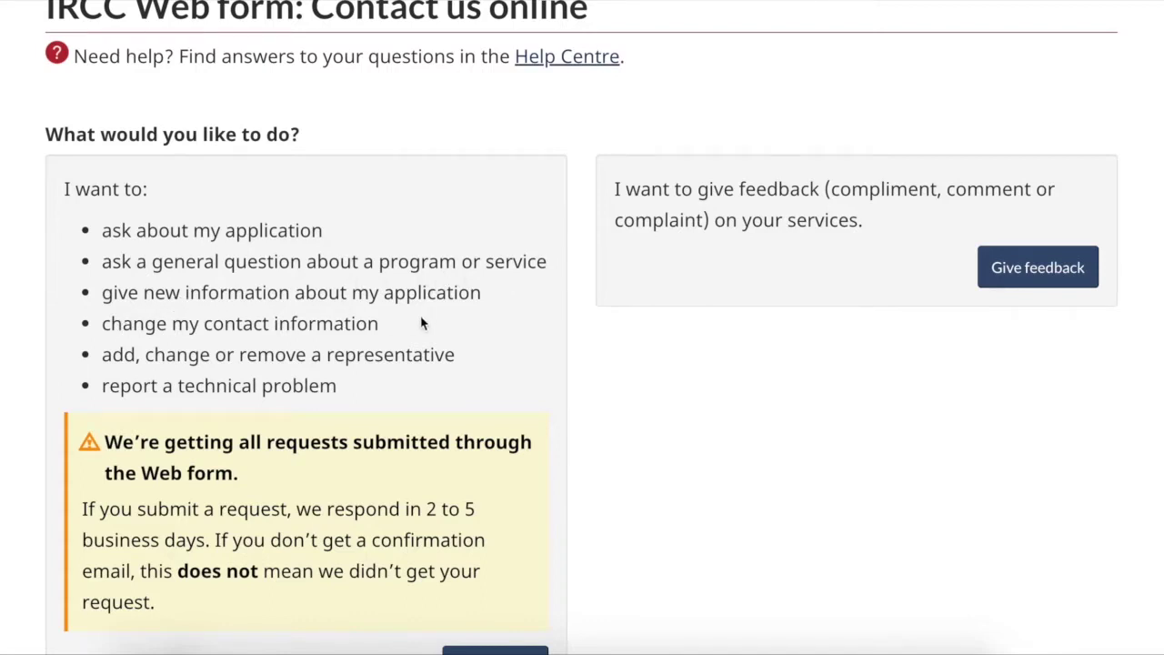
scroll(421, 322, down, 1)
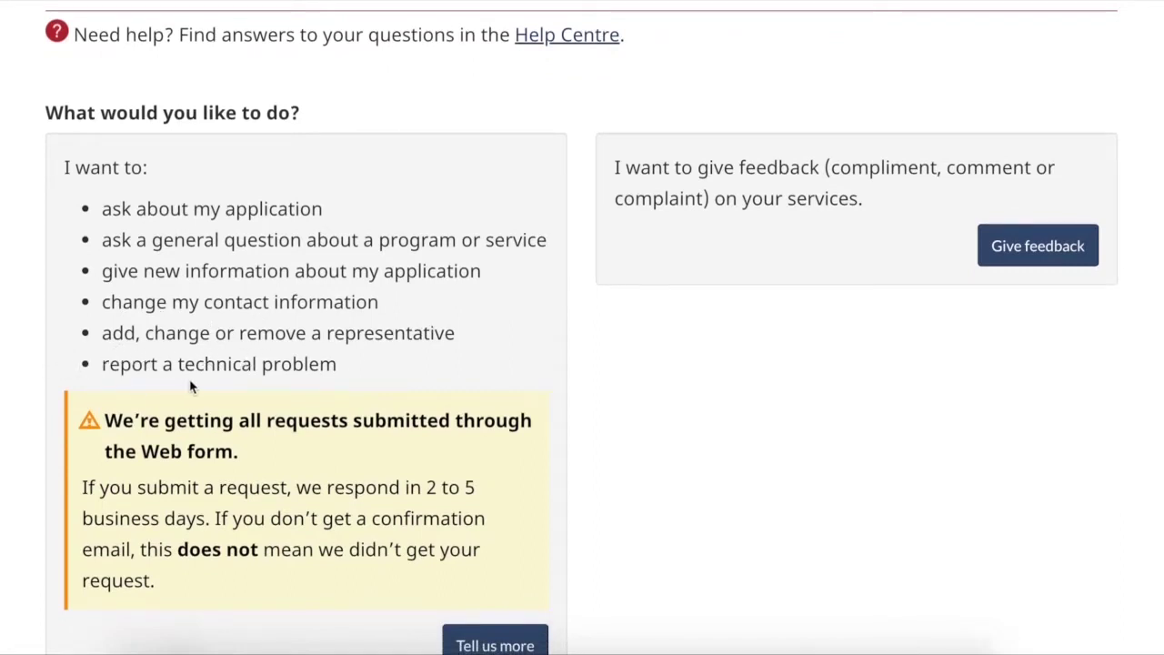
scroll(189, 386, down, 1)
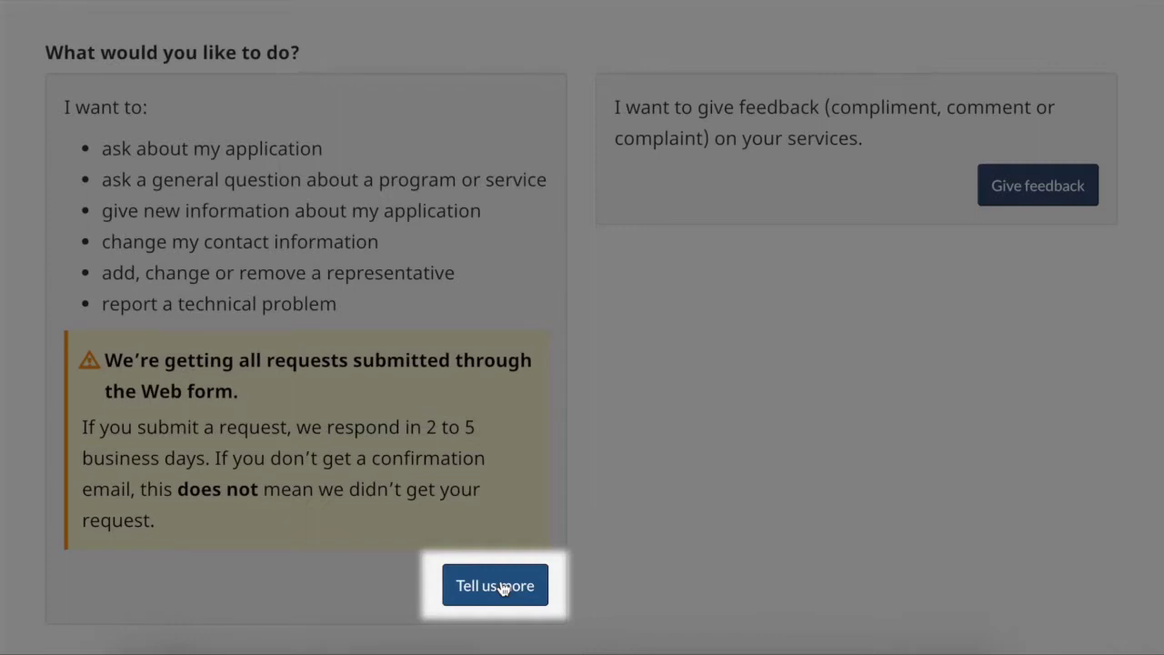
click(501, 587)
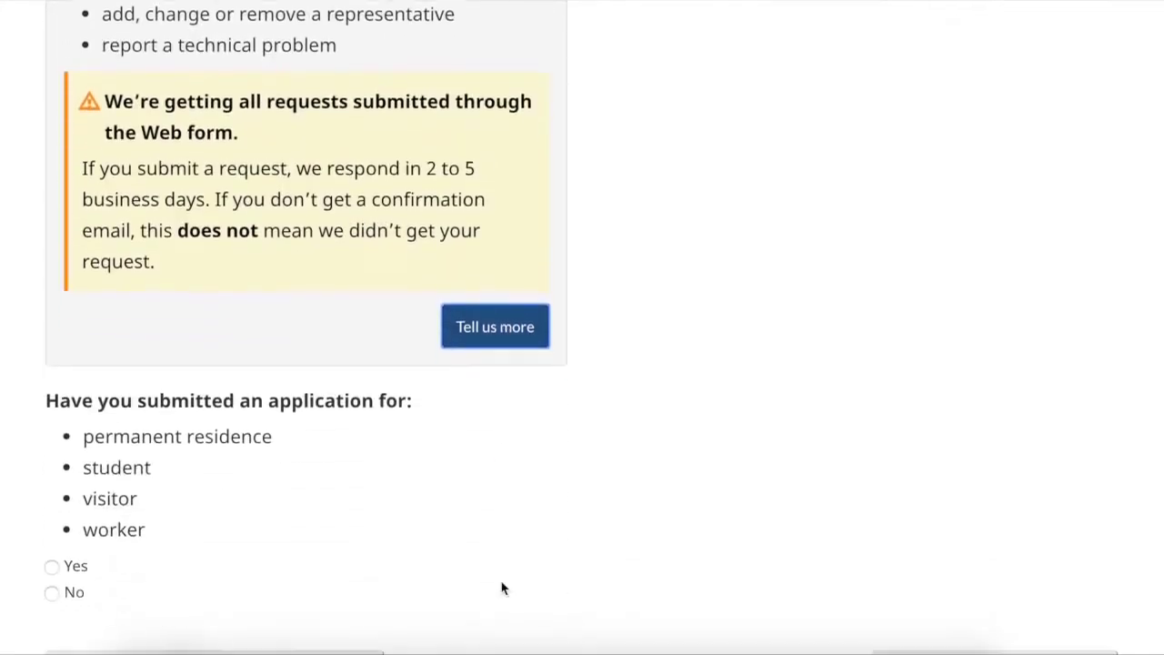
Step: Answer Yes to application submitted and No to office outside Canada, then continue to the Webform
scroll(501, 587, down, 1)
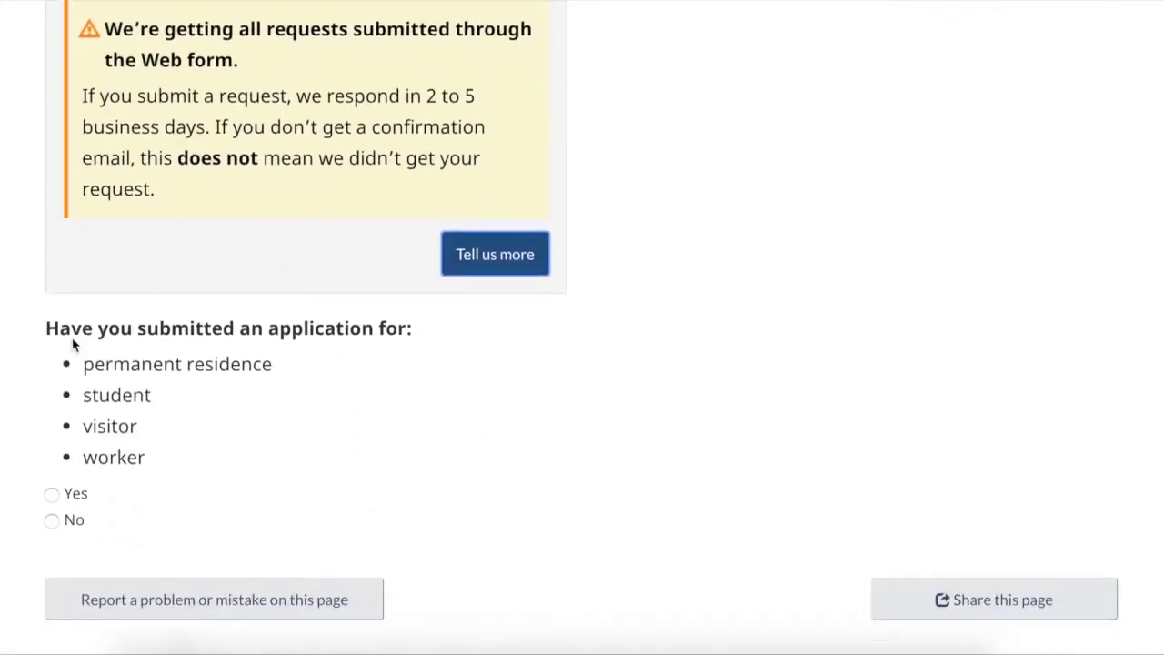
scroll(305, 357, down, 1)
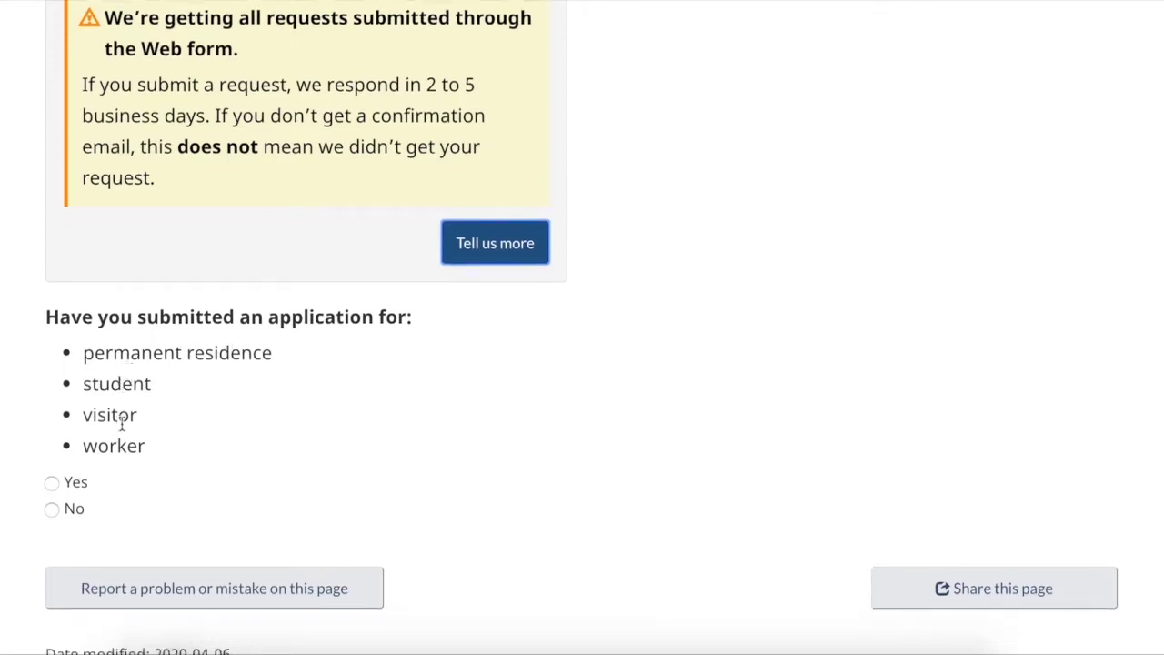
click(52, 483)
scroll(54, 489, down, 2)
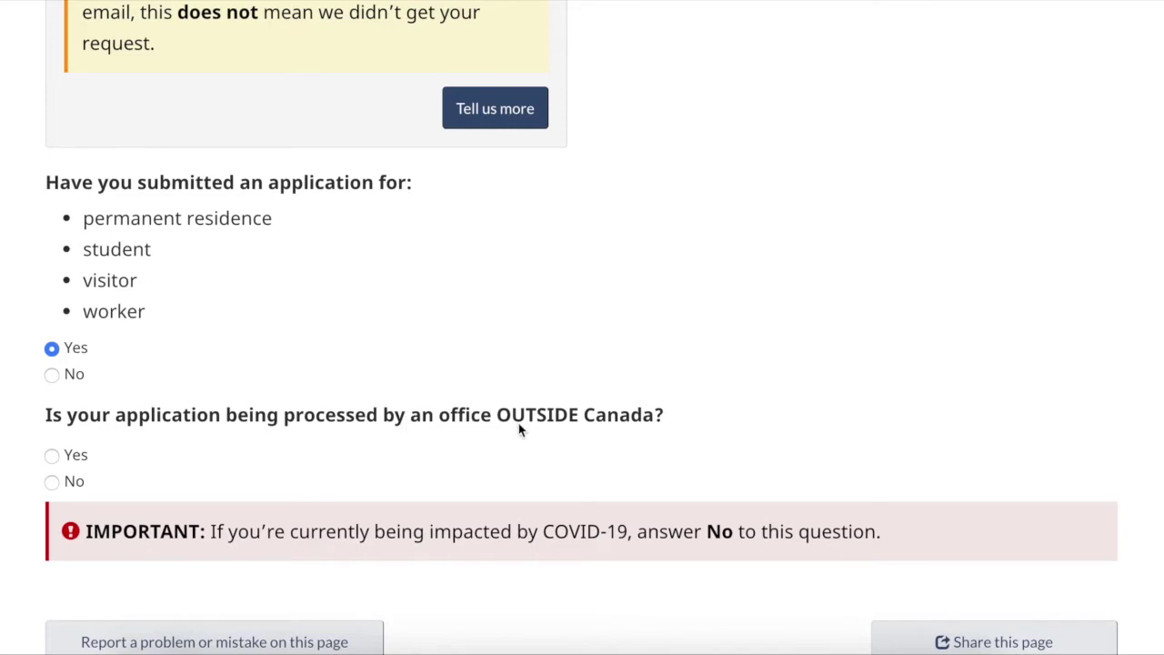
click(70, 485)
scroll(182, 483, down, 1)
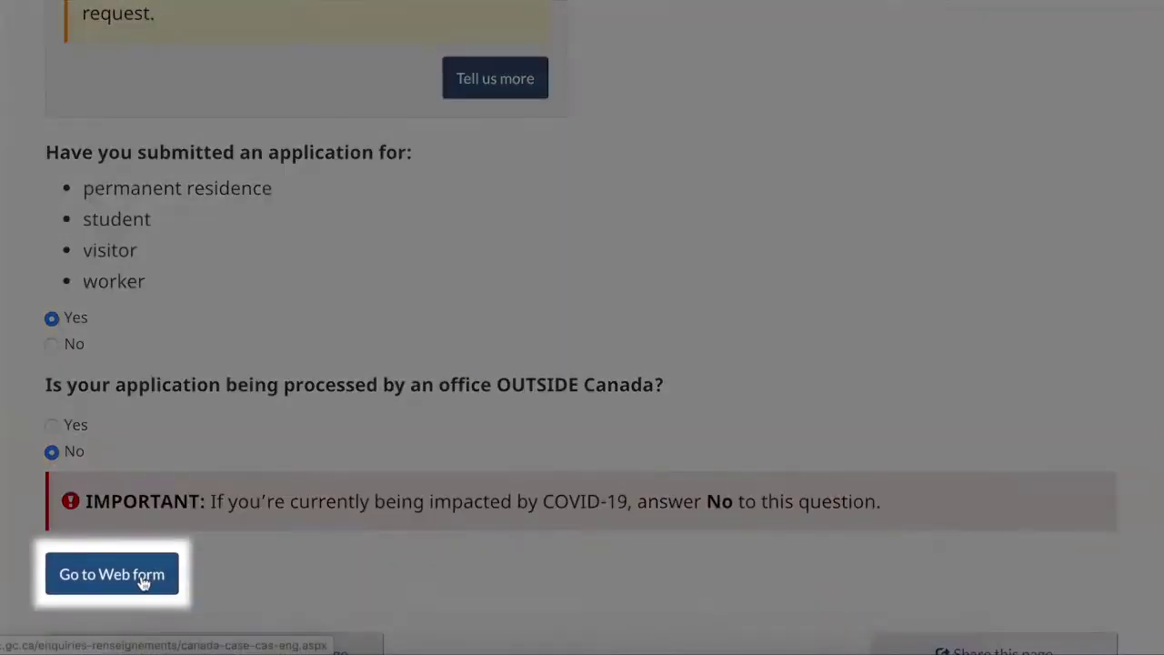
click(143, 583)
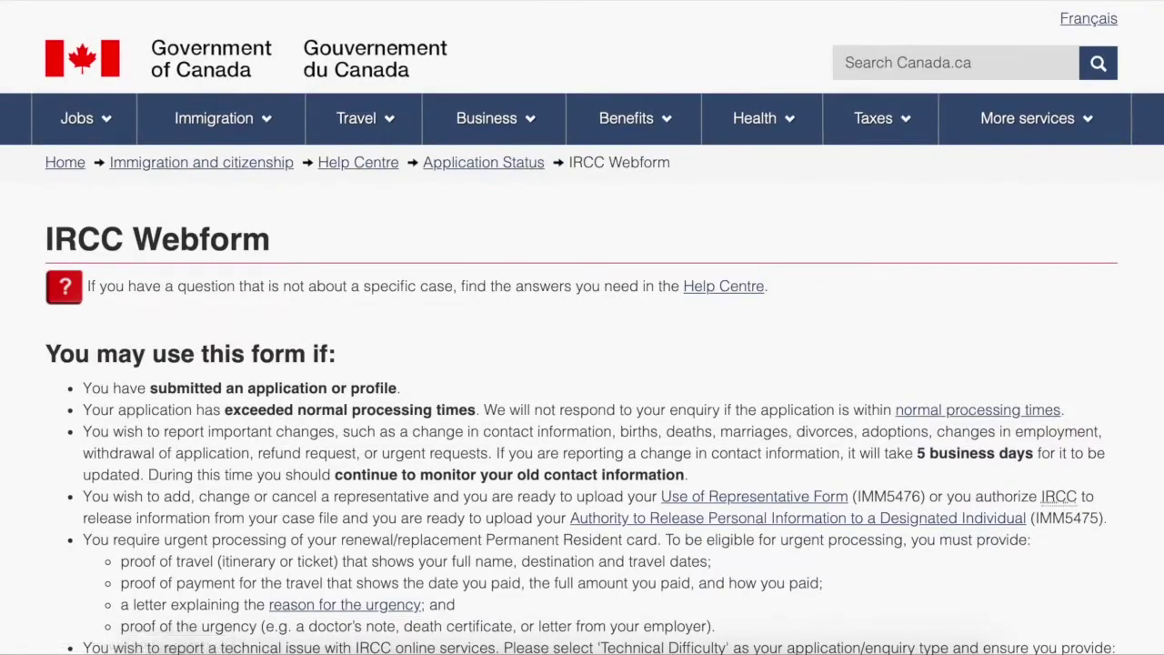
scroll(337, 328, down, 4)
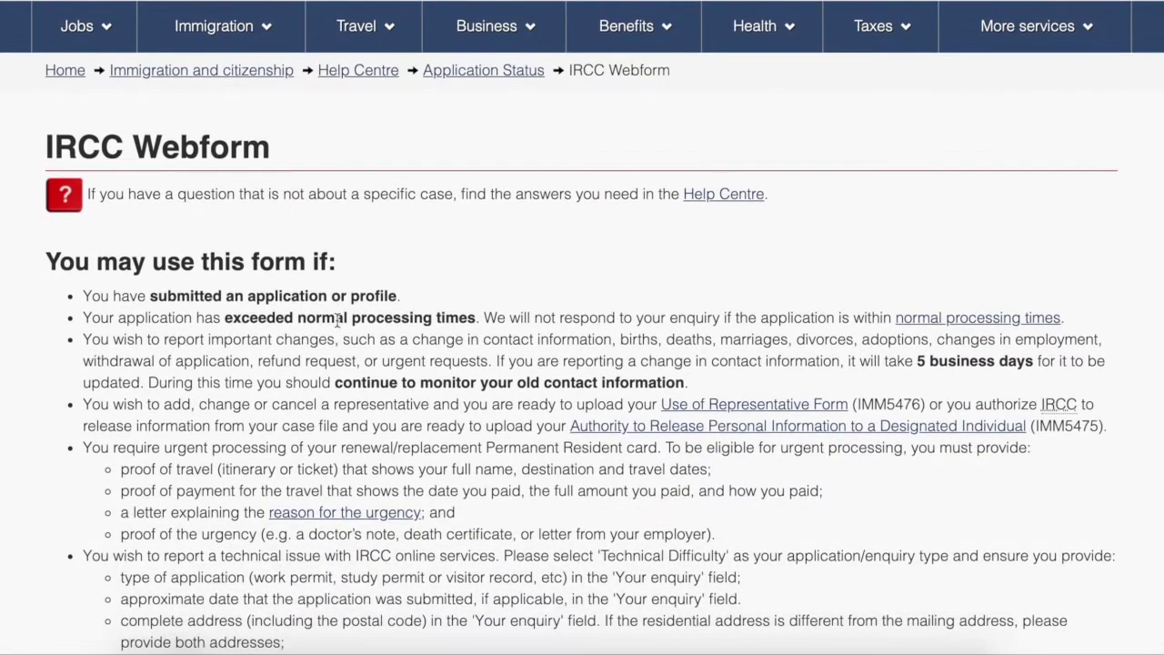
scroll(337, 325, down, 4)
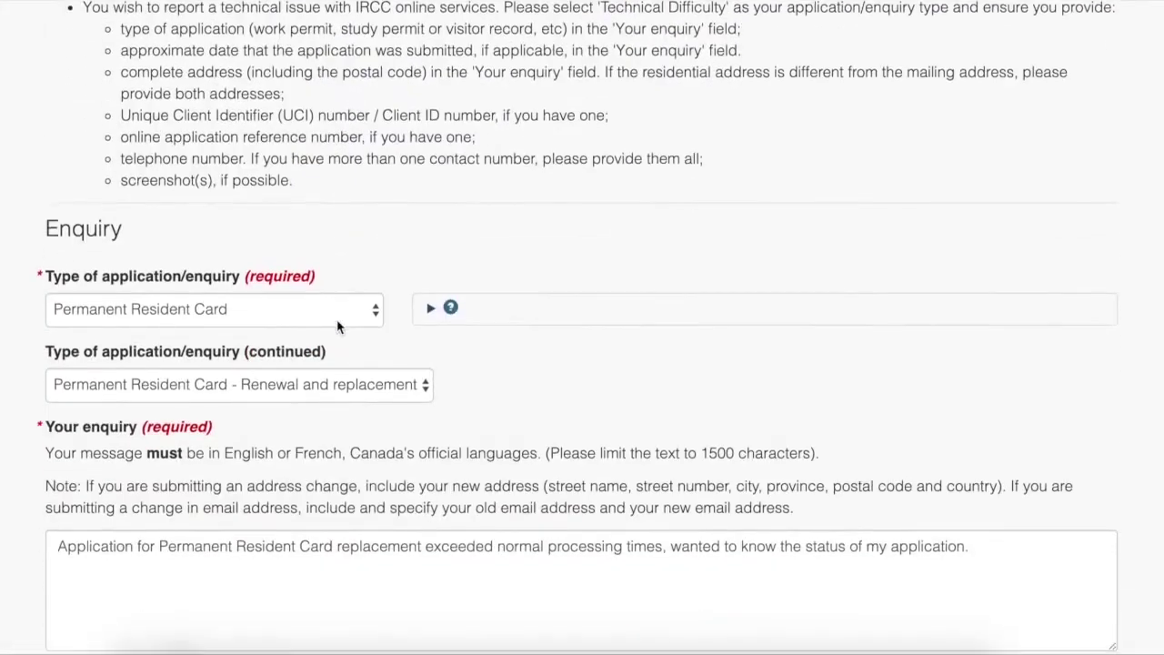
scroll(337, 327, down, 2)
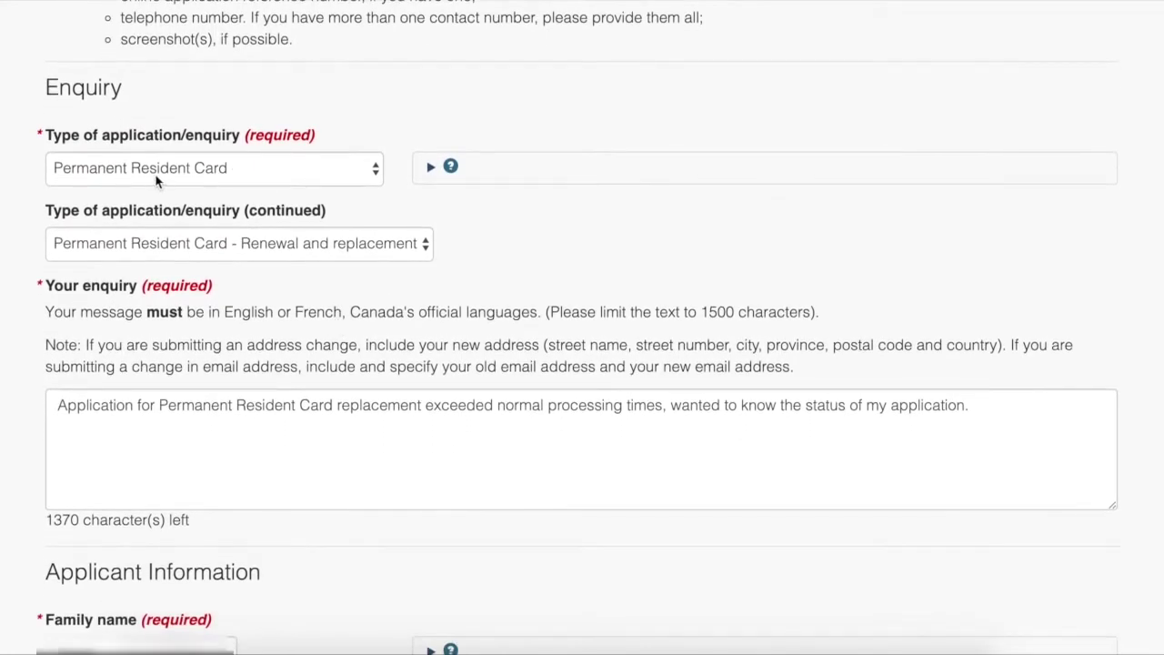
click(244, 178)
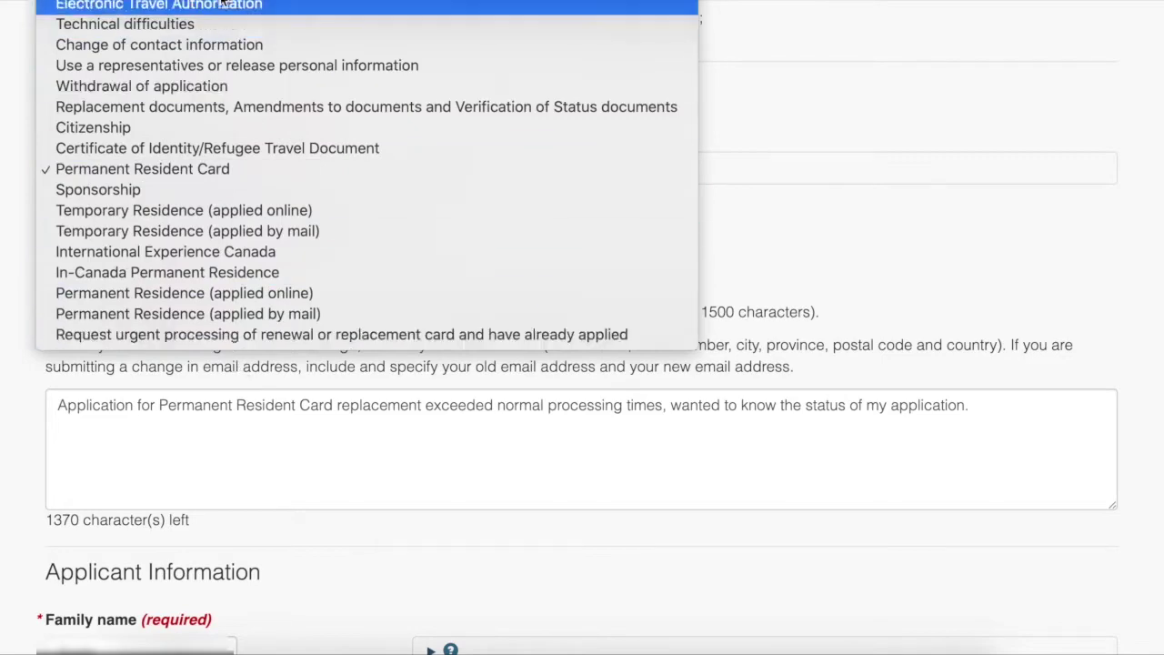
key(Escape)
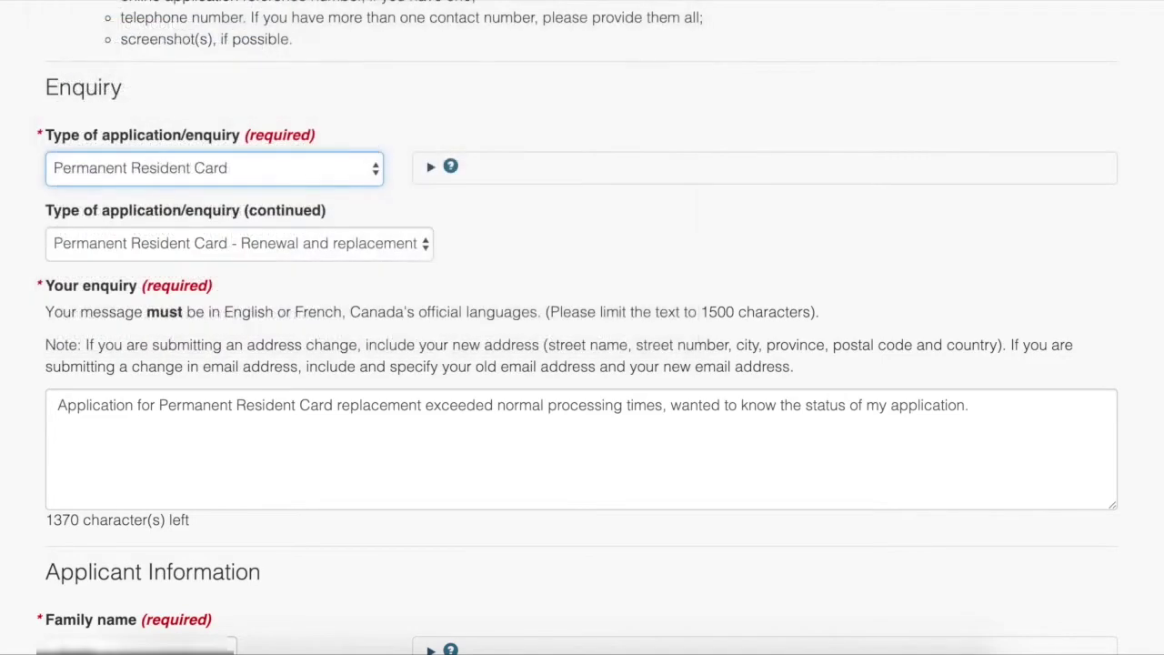
click(90, 238)
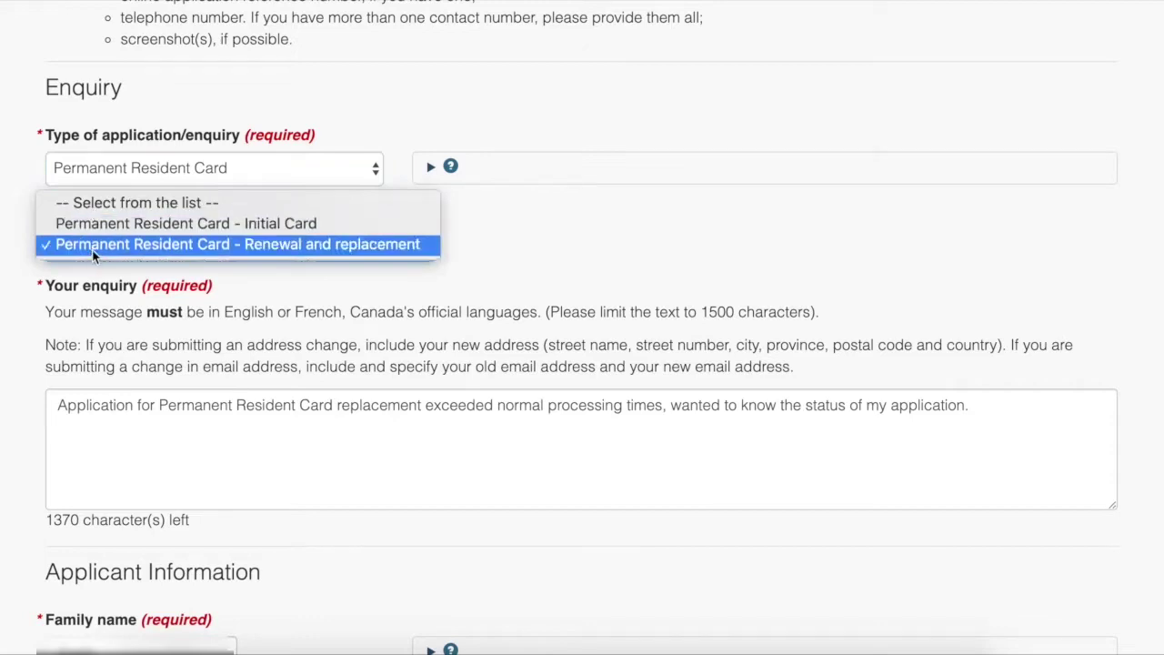
click(91, 254)
click(175, 406)
scroll(174, 407, down, 1)
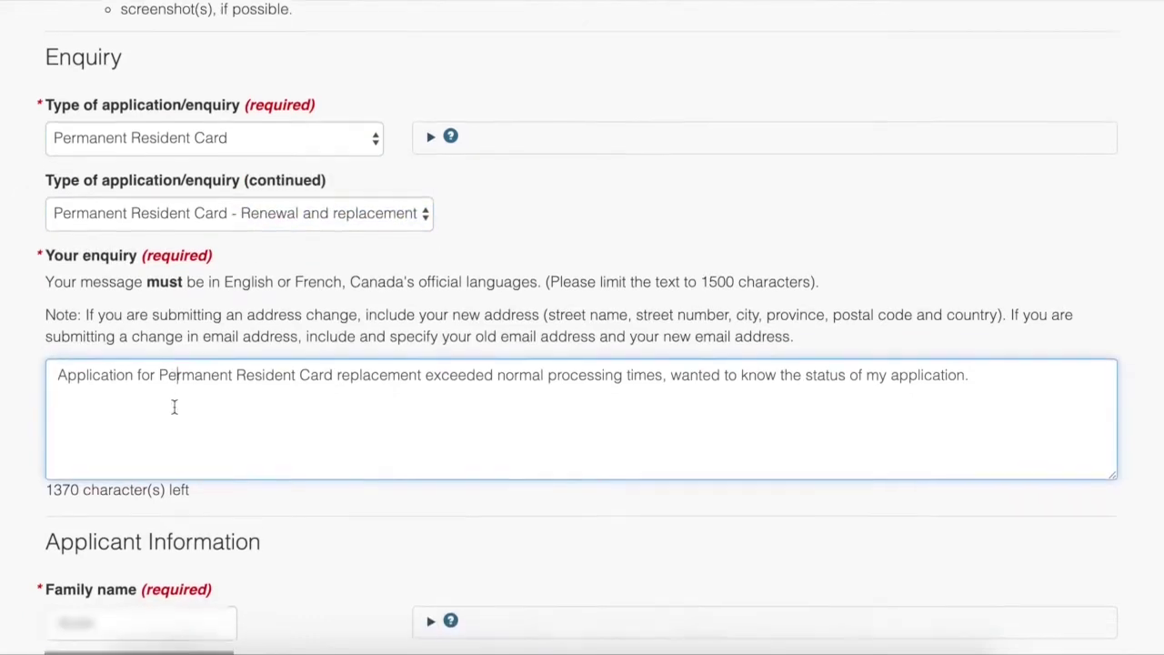
scroll(174, 406, down, 1)
drag(39, 257, 347, 257)
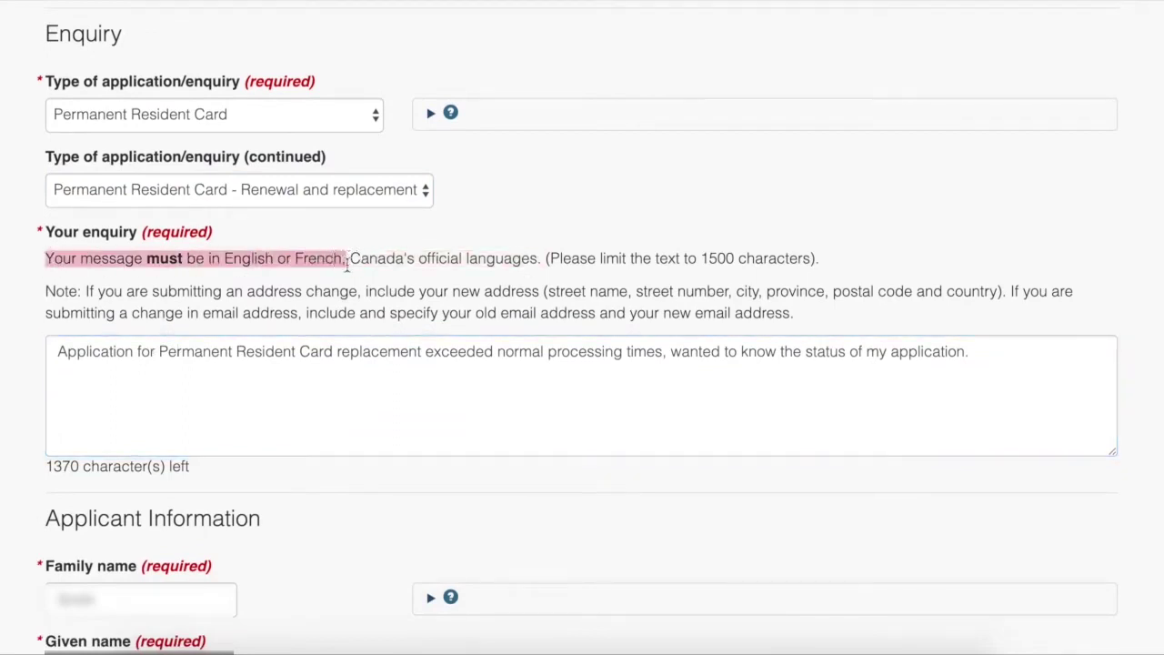
click(60, 393)
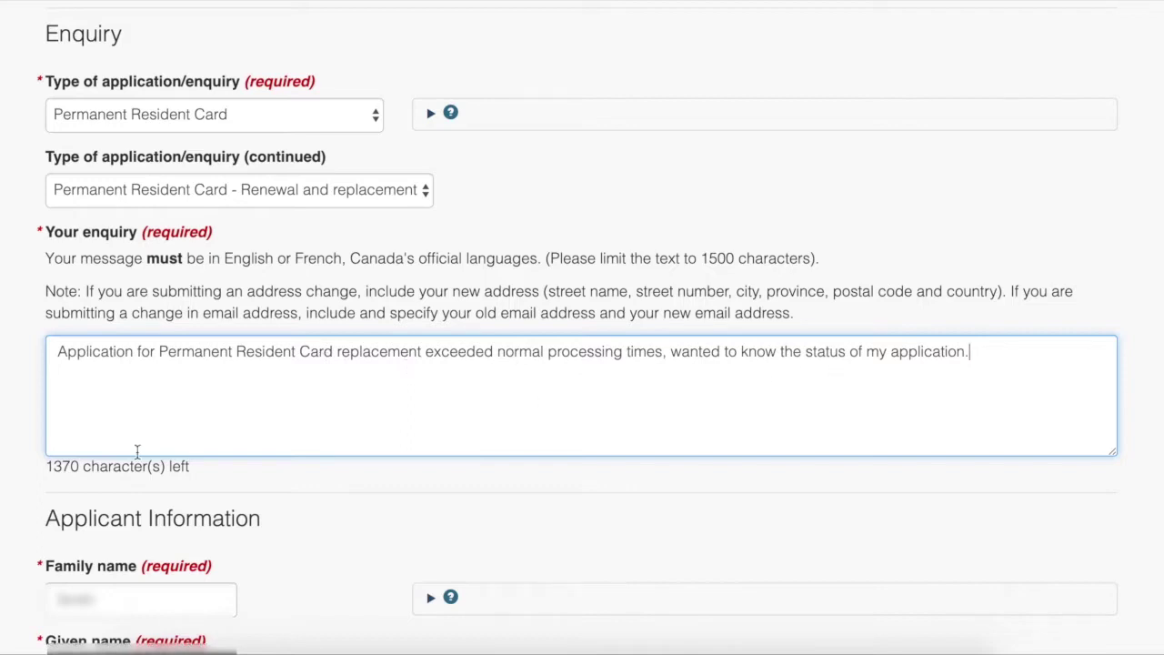
scroll(582, 328, down, 3)
Step: In Enquirer Information, leave the relationship to applicant set to Applicant
scroll(582, 327, down, 3)
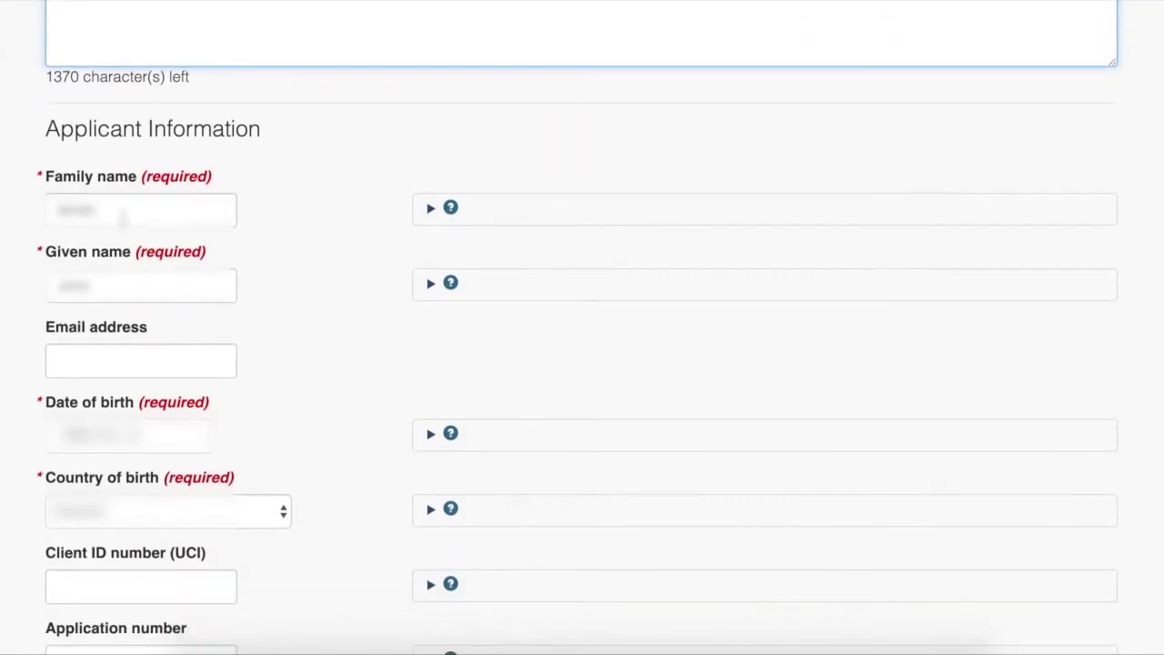
scroll(135, 321, down, 1)
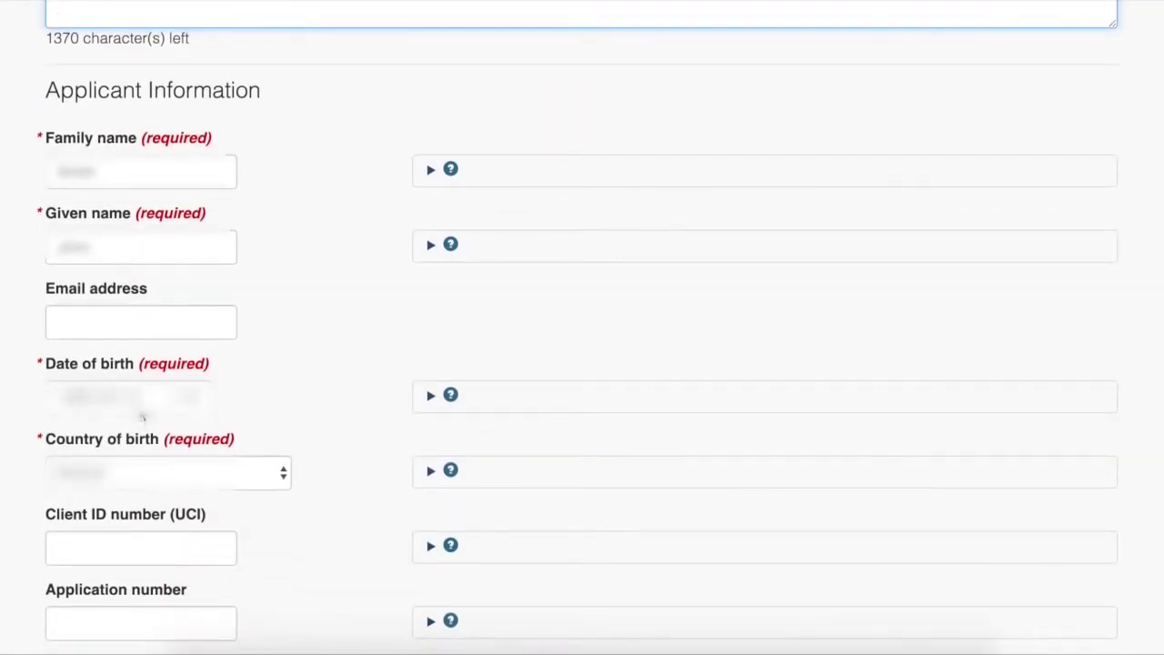
scroll(138, 475, down, 2)
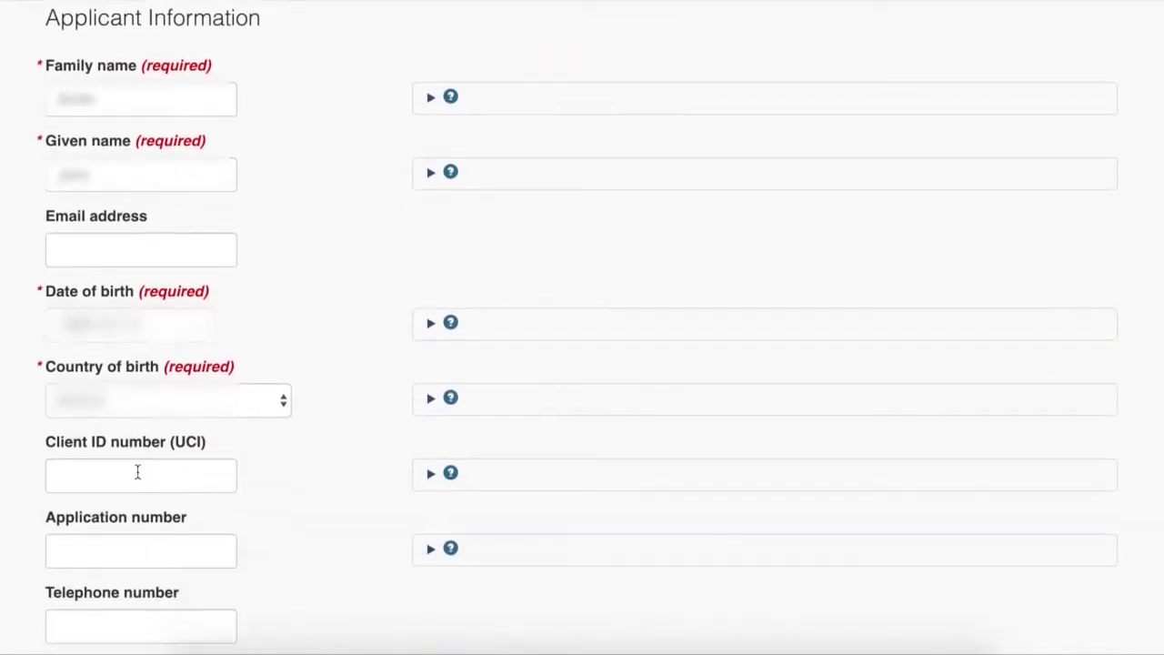
scroll(137, 472, up, 1)
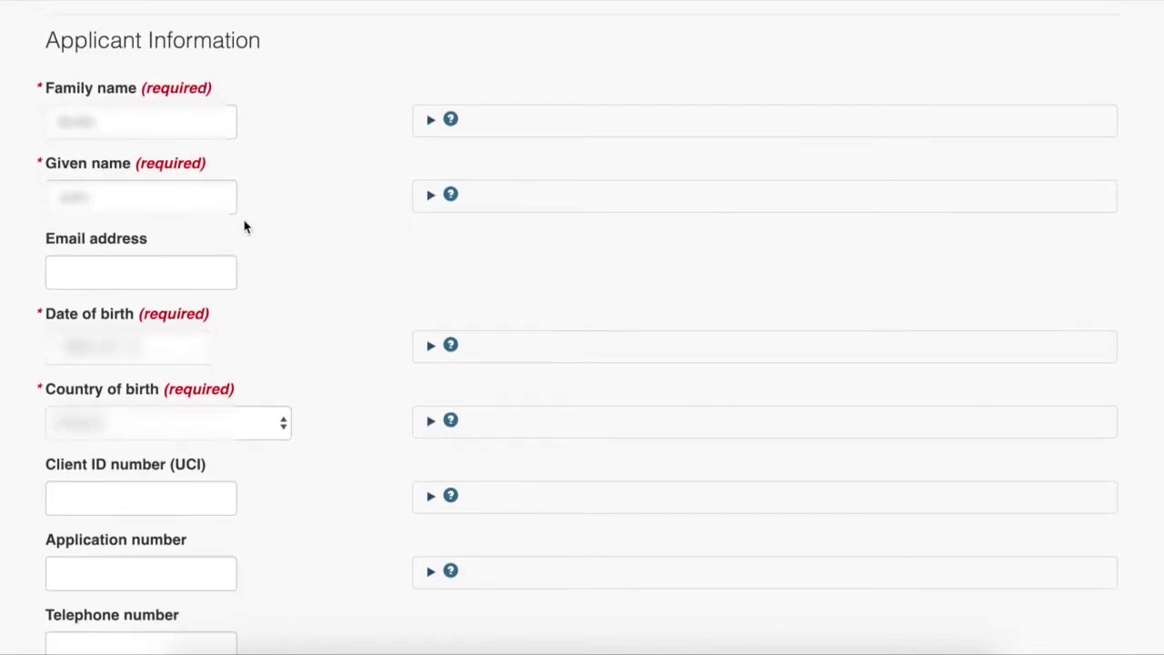
scroll(234, 304, down, 10)
scroll(232, 303, down, 1)
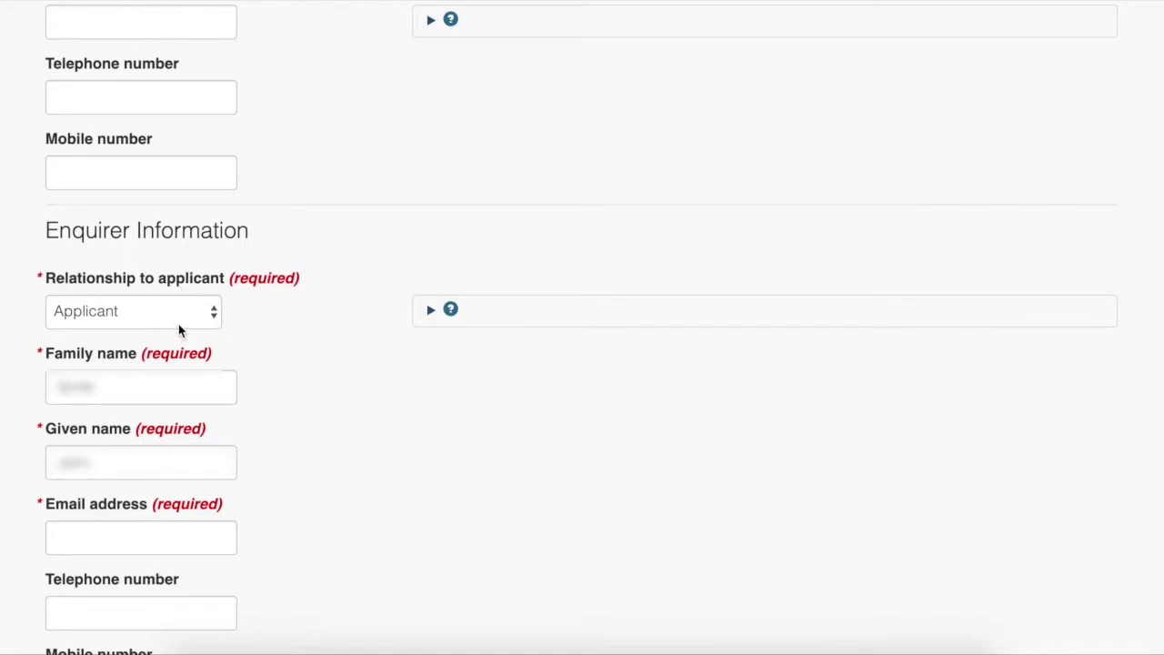
click(135, 224)
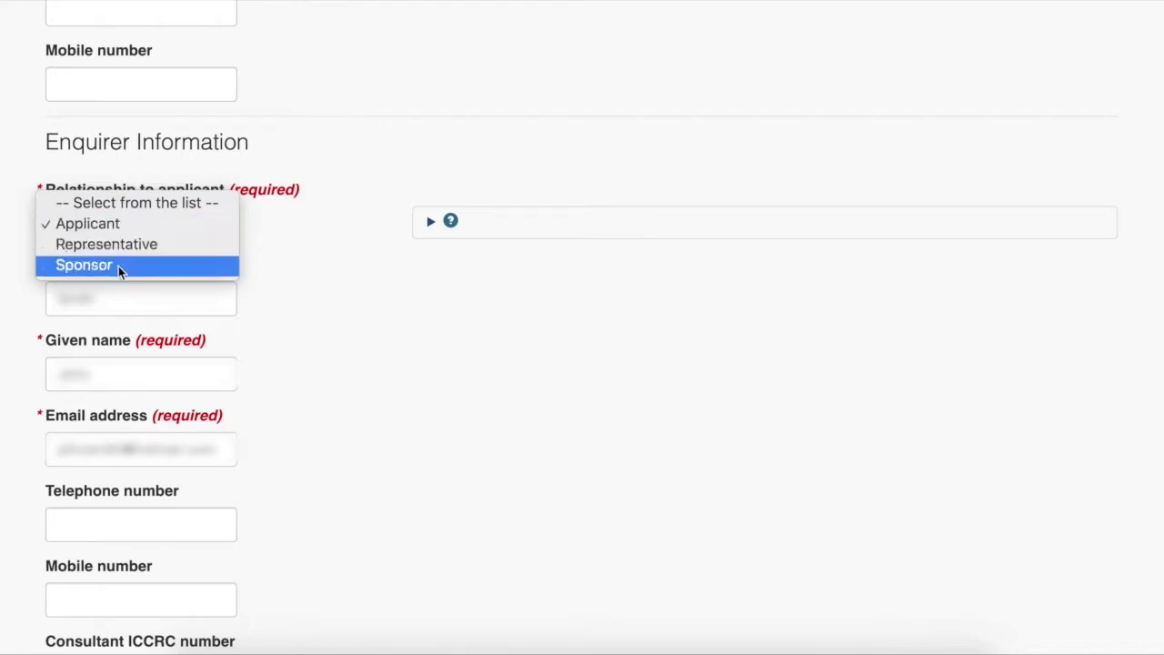
click(293, 339)
click(161, 227)
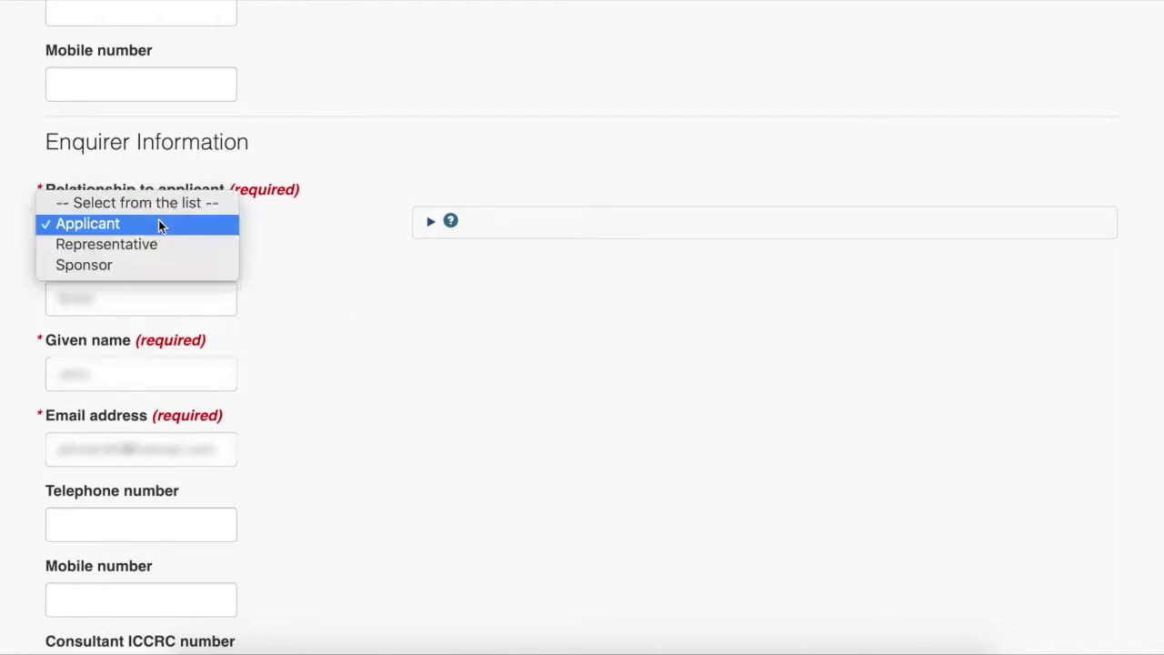
click(299, 263)
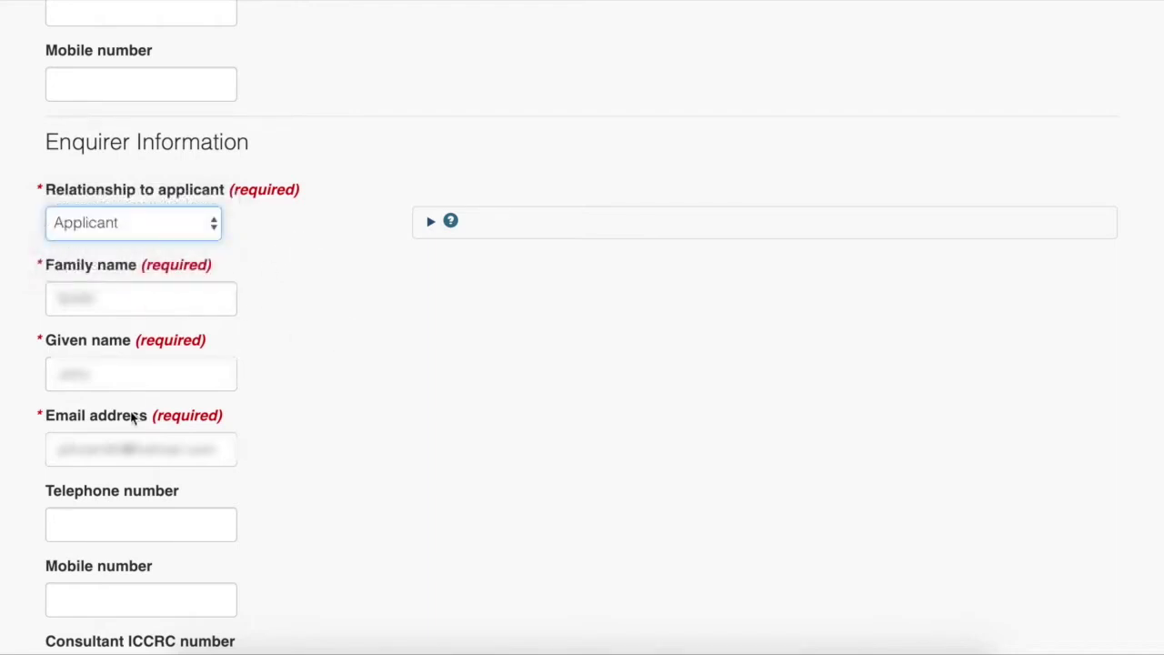
scroll(134, 417, down, 2)
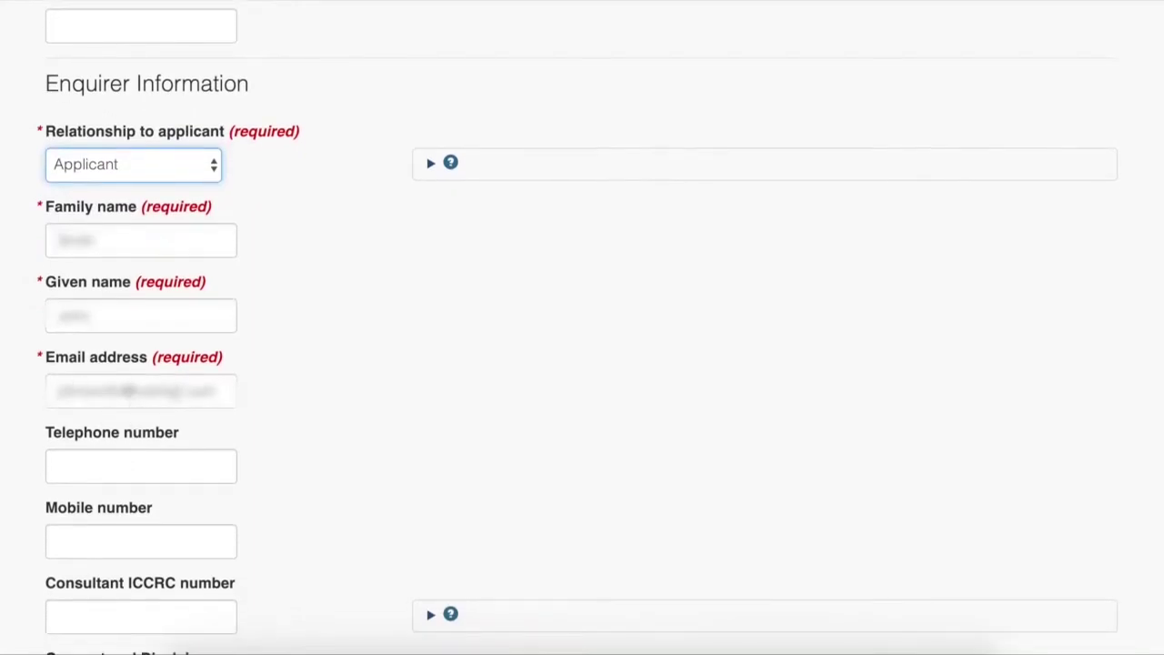
Step: Agree to the Consent and Disclaimer and advance the enquiry form with Next
scroll(180, 410, down, 10)
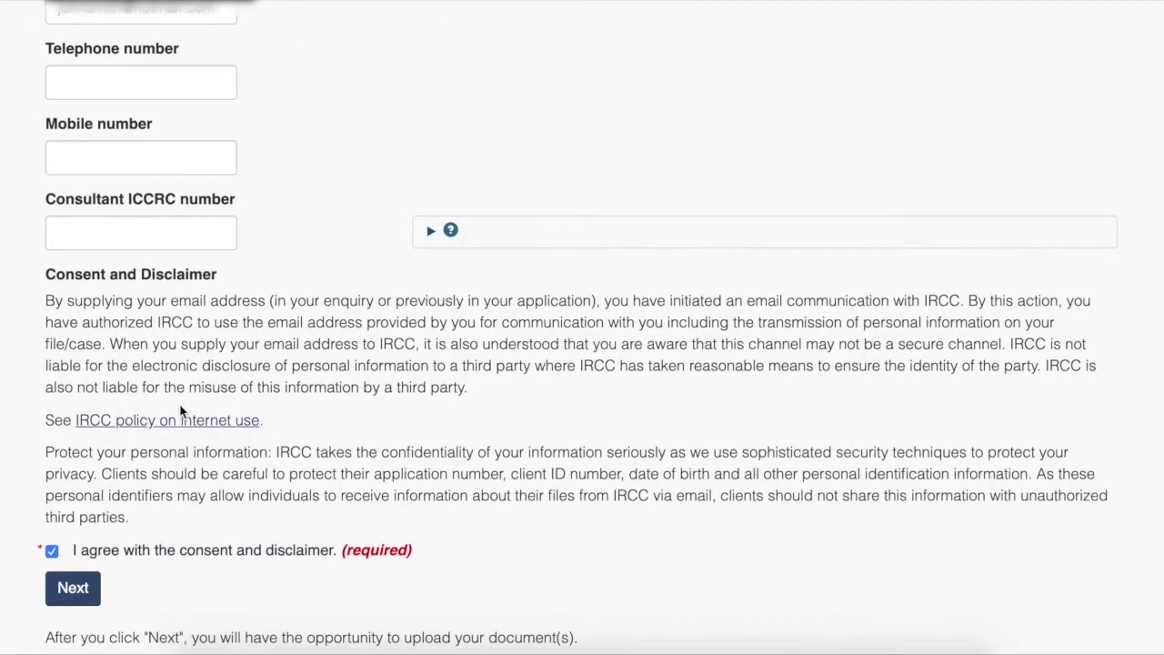
scroll(180, 410, down, 1)
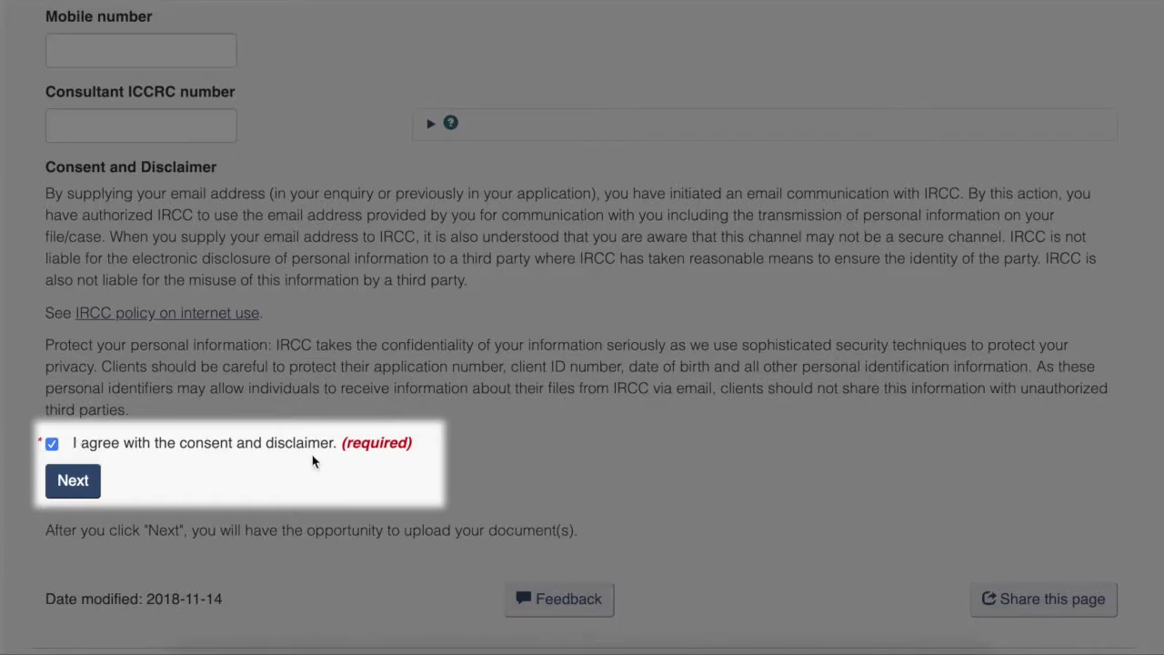
click(80, 496)
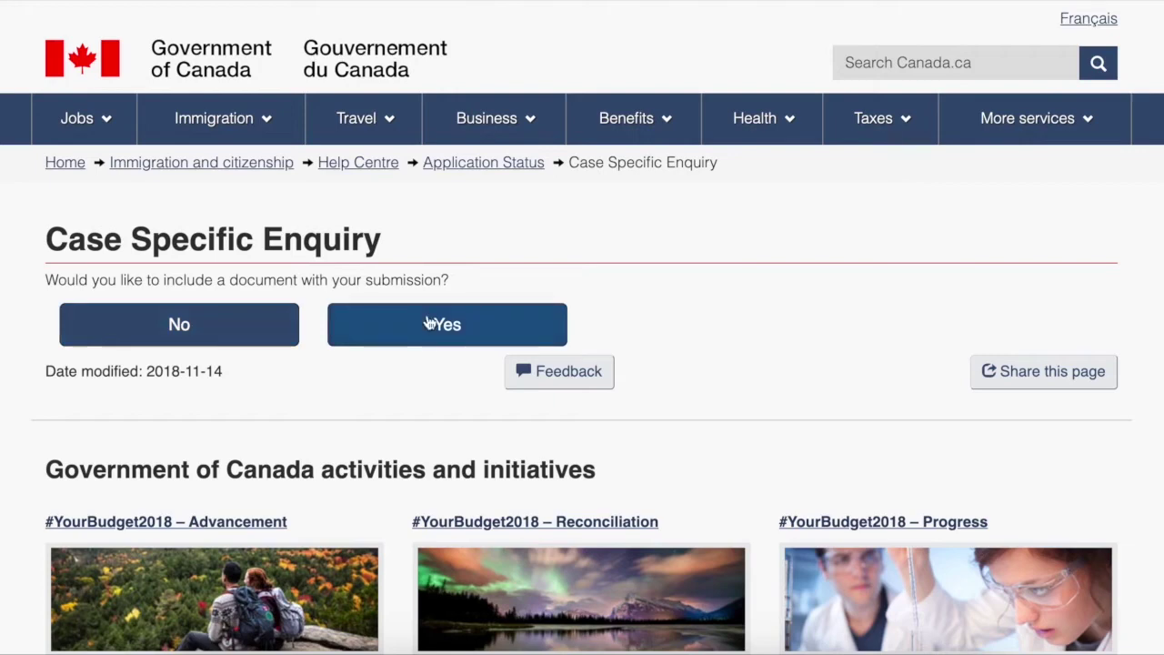
Step: Decline to include a document and confirm the email address and date of birth
click(185, 327)
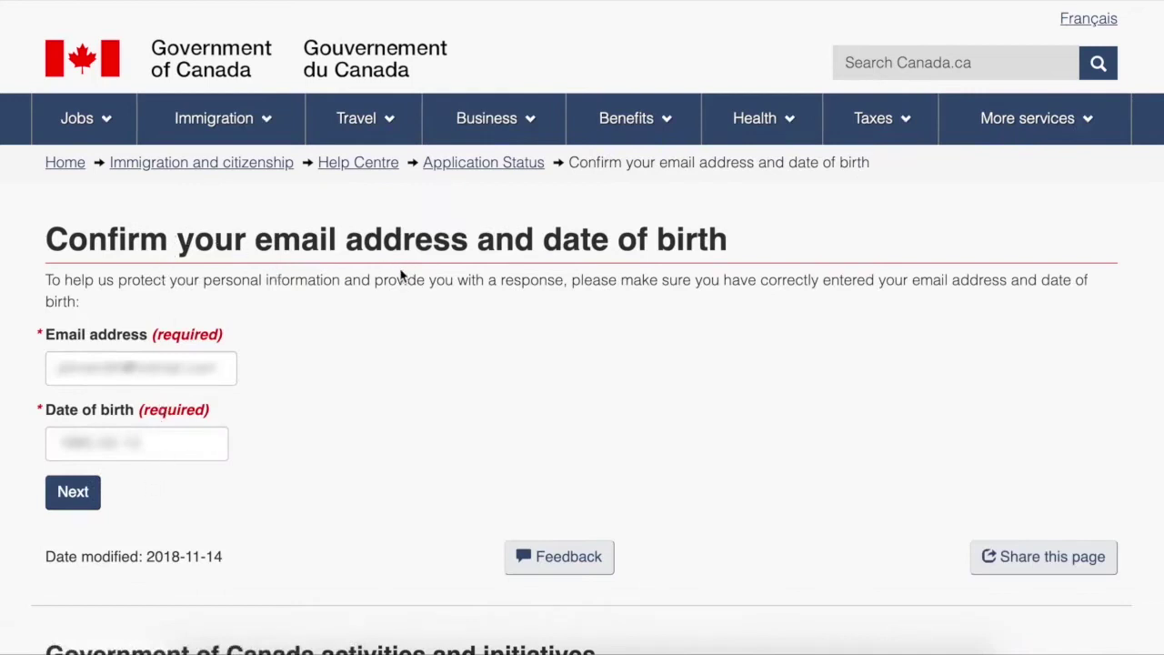
click(81, 497)
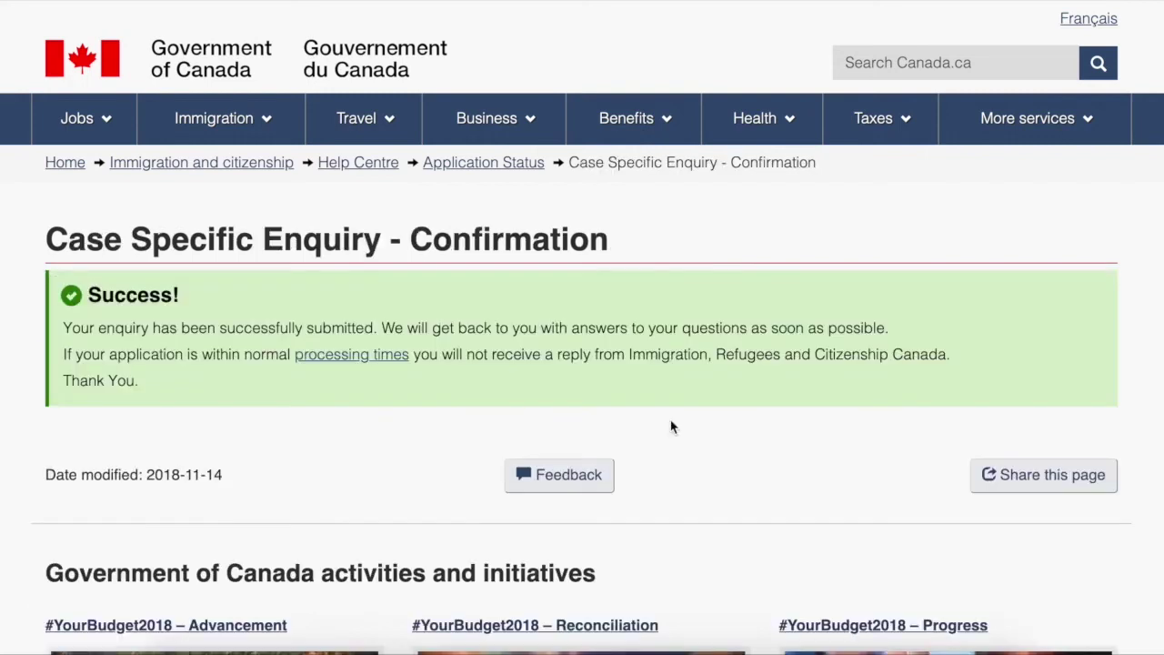